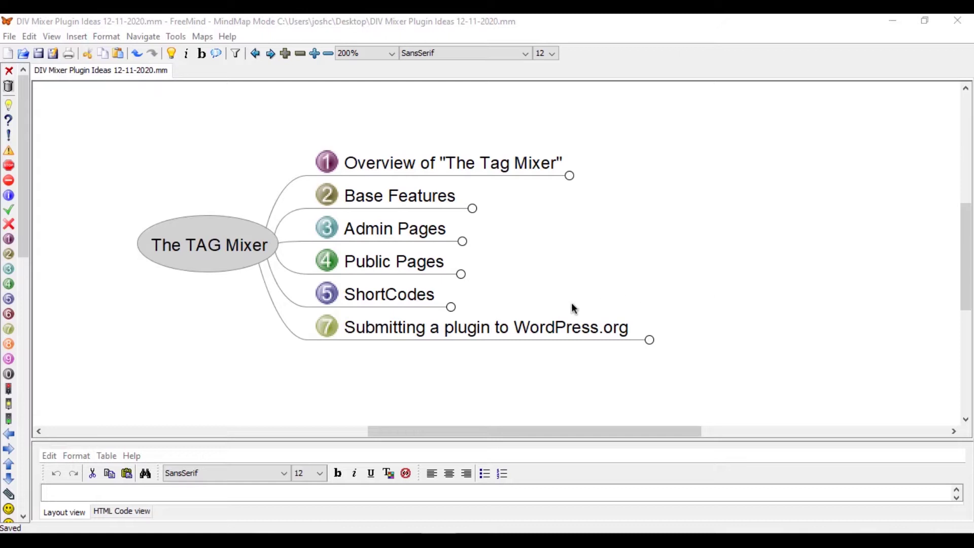
# - Expand the Overview of "The Tag Mixer" branch to read its description, then collapse it and save the mind map
pyautogui.moveTo(640, 261); pyautogui.dragTo(616, 269)
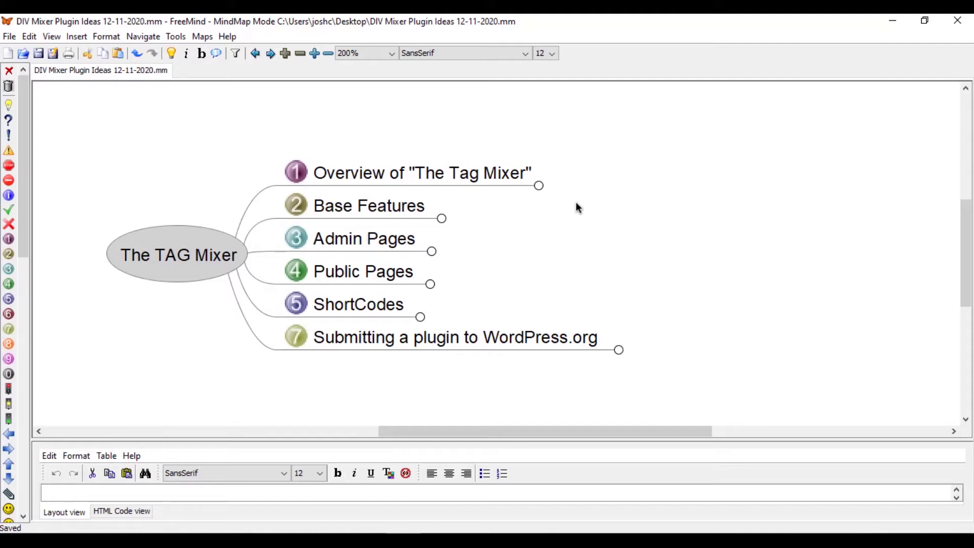
pyautogui.moveTo(577, 203); pyautogui.dragTo(518, 210)
pyautogui.click(505, 206)
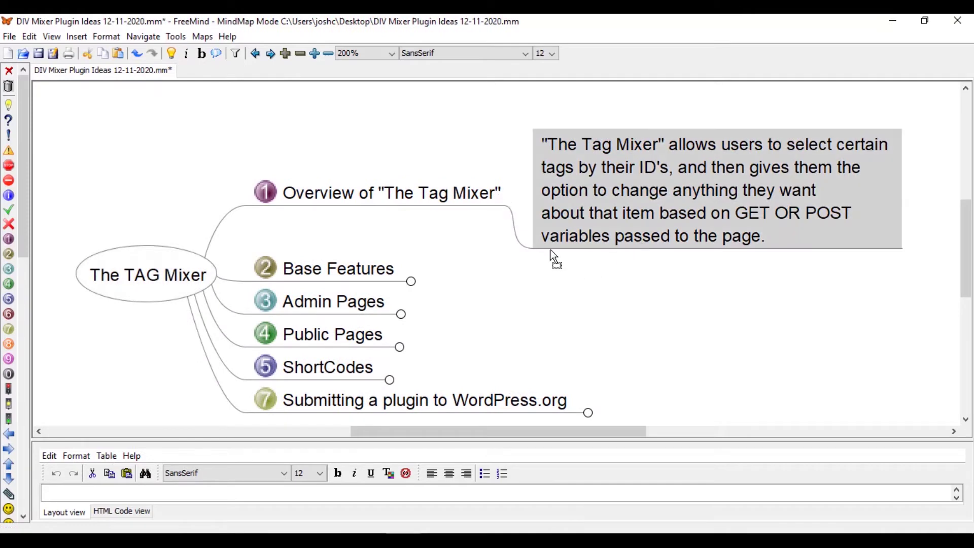
pyautogui.moveTo(695, 274); pyautogui.dragTo(571, 282)
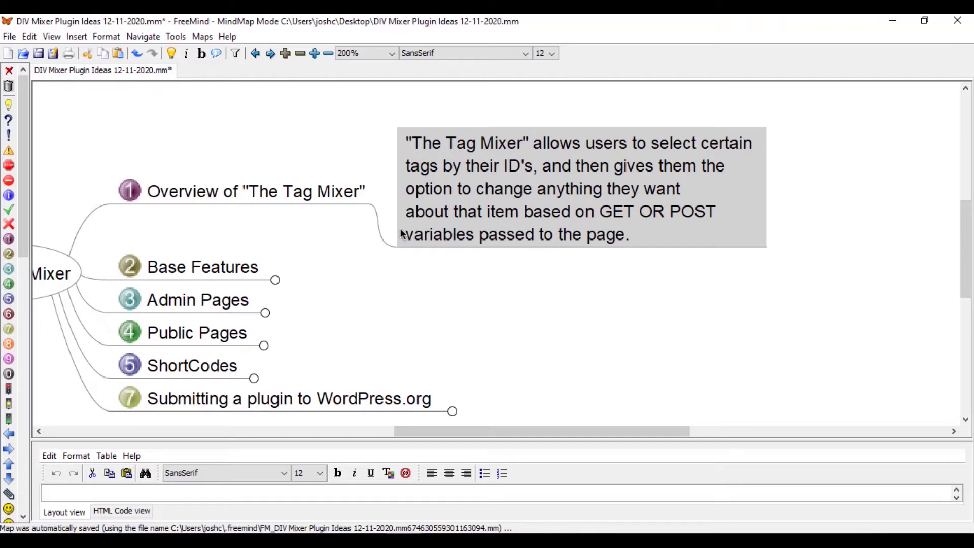
pyautogui.click(371, 211)
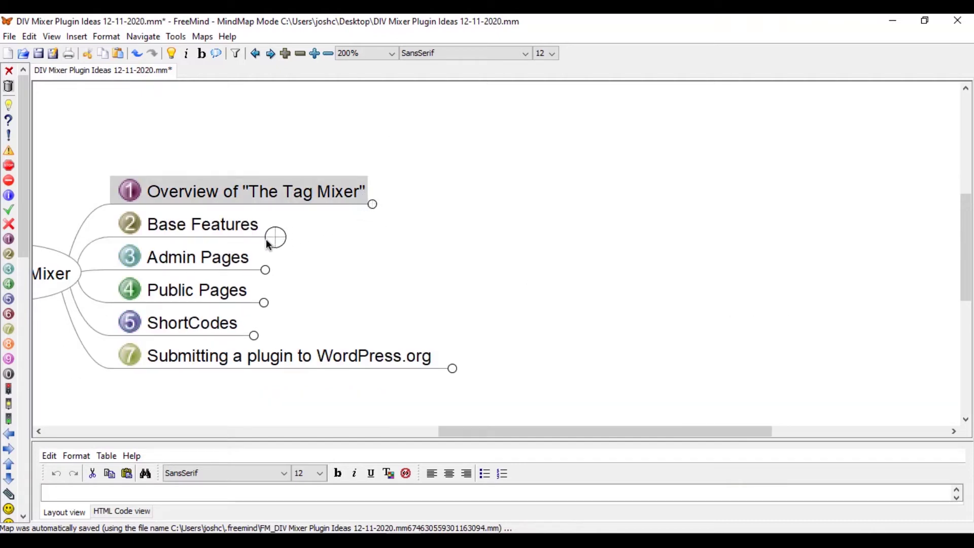
pyautogui.click(39, 54)
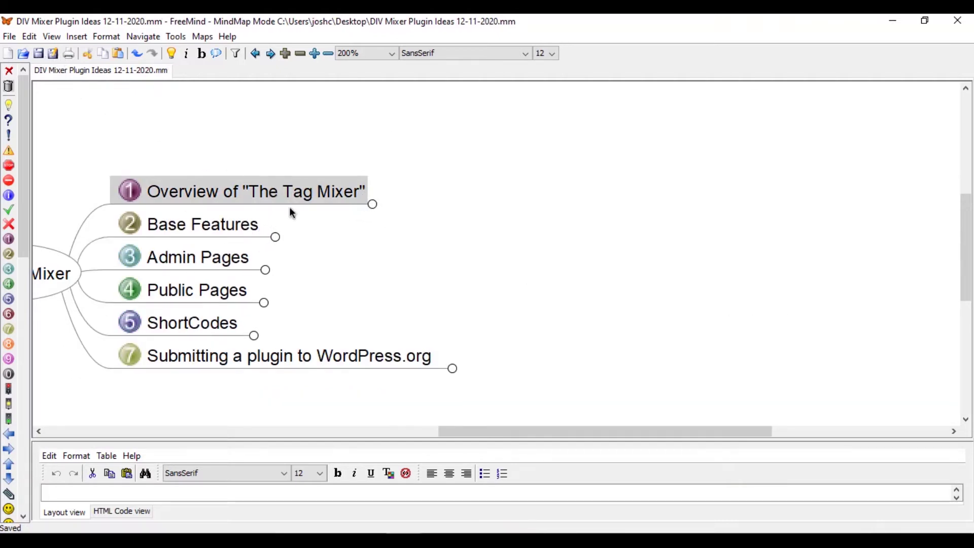
# - Expand the Base Features branch, review its notes through the "package sets" item, and collapse the branch
pyautogui.click(276, 237)
pyautogui.moveTo(431, 326); pyautogui.dragTo(265, 373)
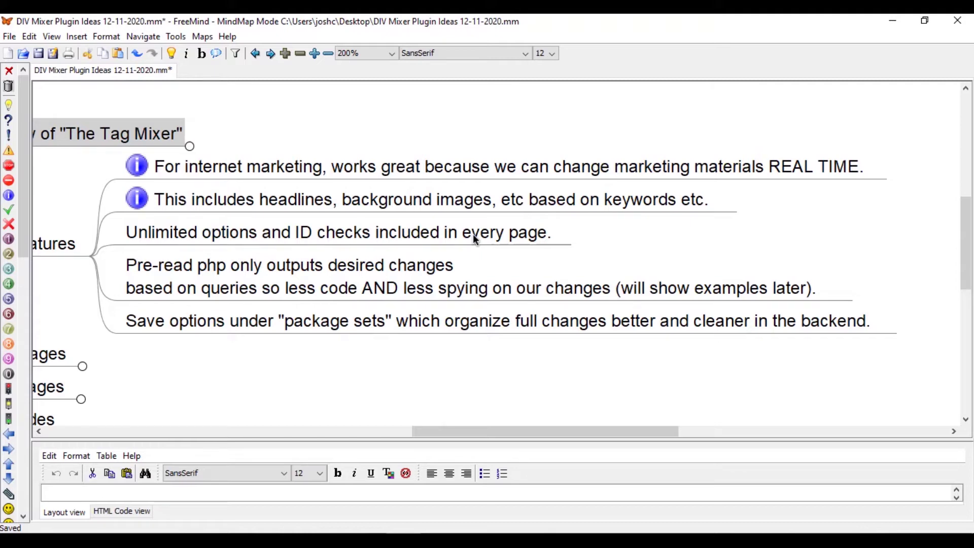
pyautogui.doubleClick(193, 272)
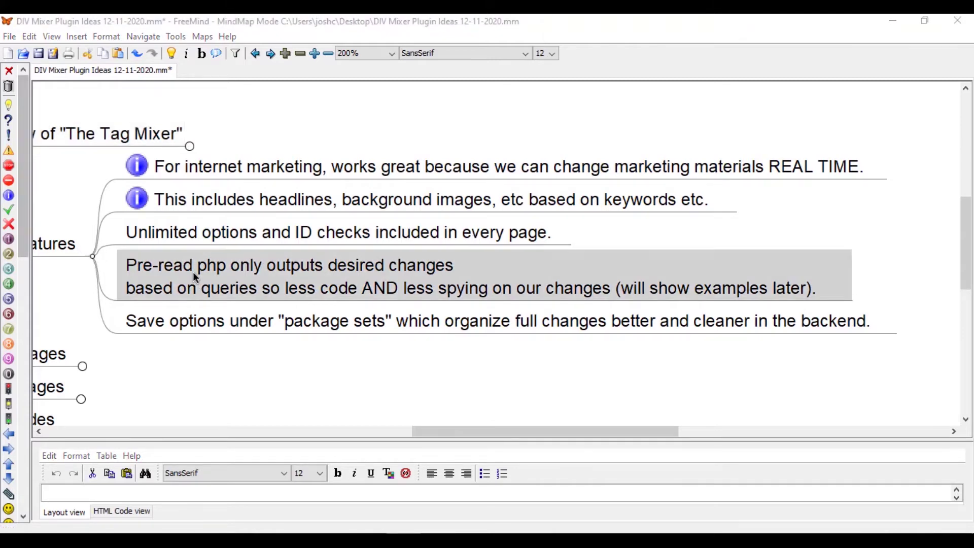
pyautogui.click(959, 24)
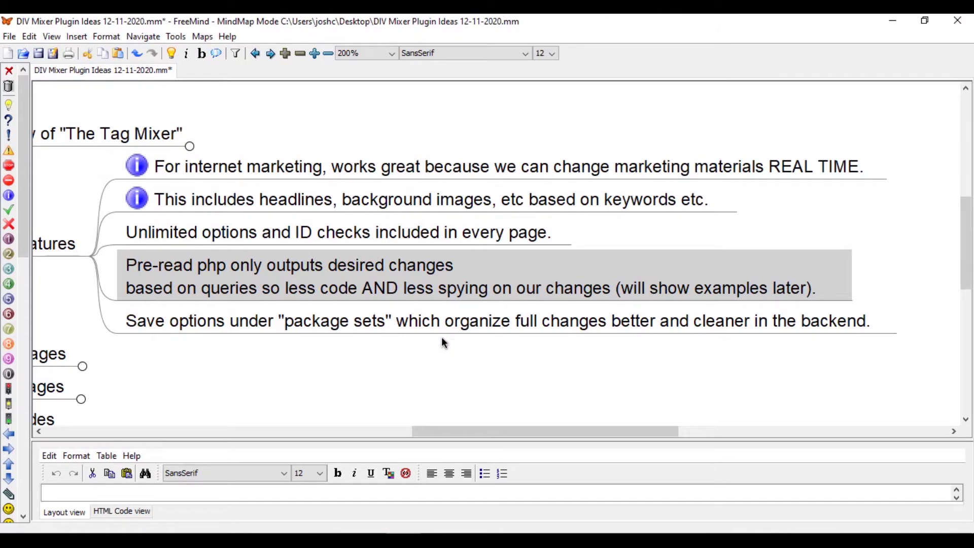
pyautogui.moveTo(462, 357); pyautogui.dragTo(516, 352)
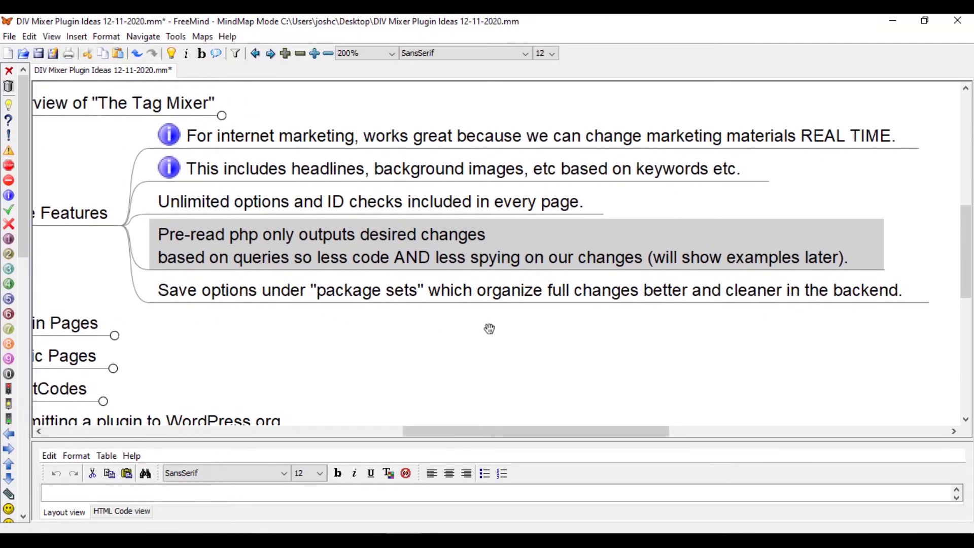
pyautogui.scroll(-1, 486, 328)
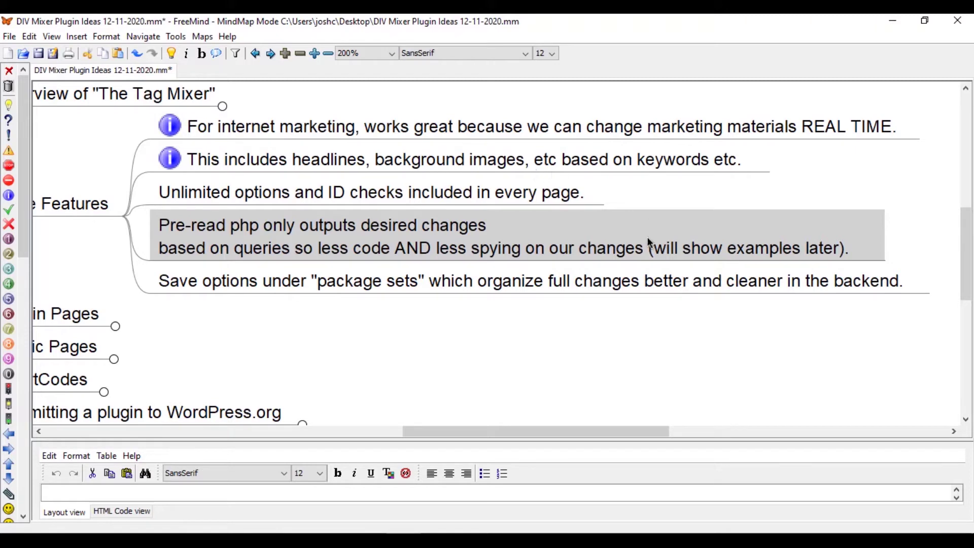
pyautogui.press('Down')
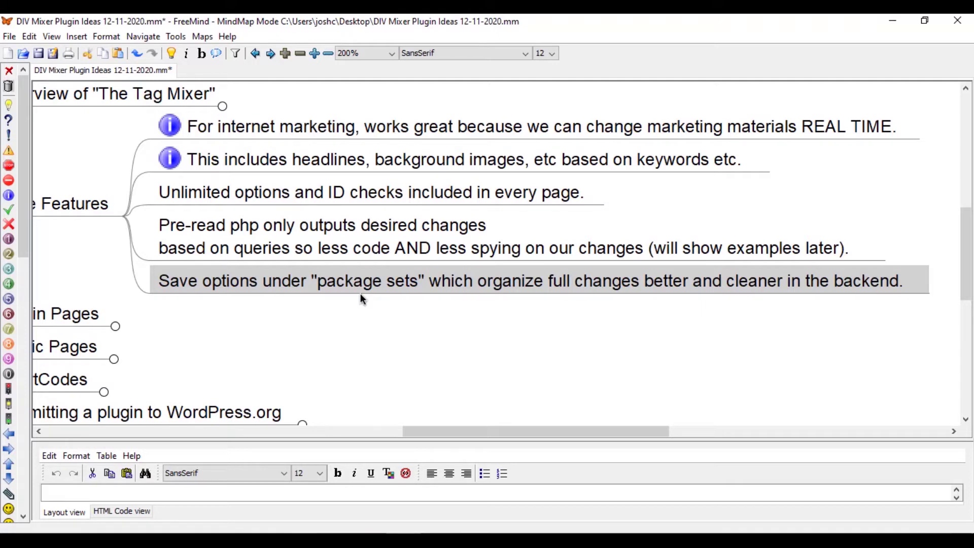
pyautogui.hscroll(-1, 663, 317)
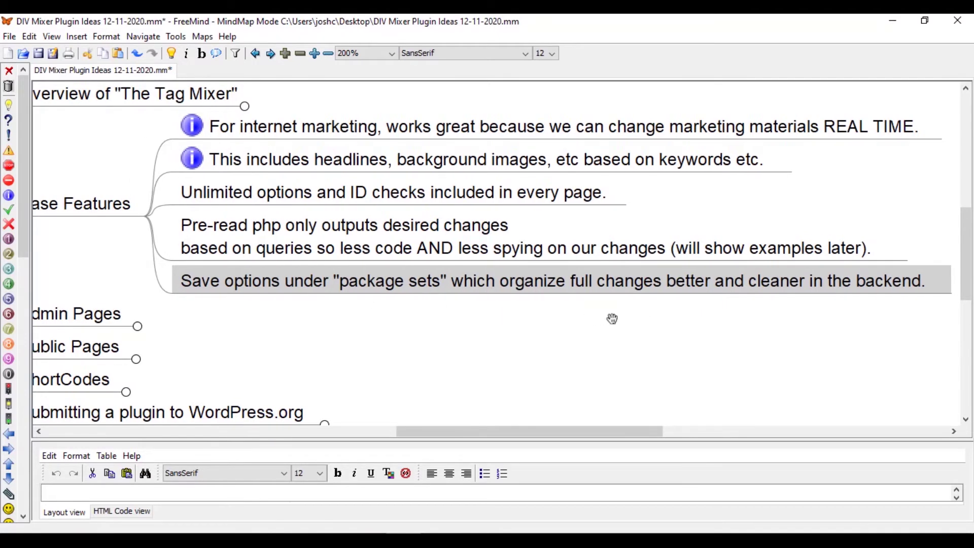
pyautogui.click(146, 215)
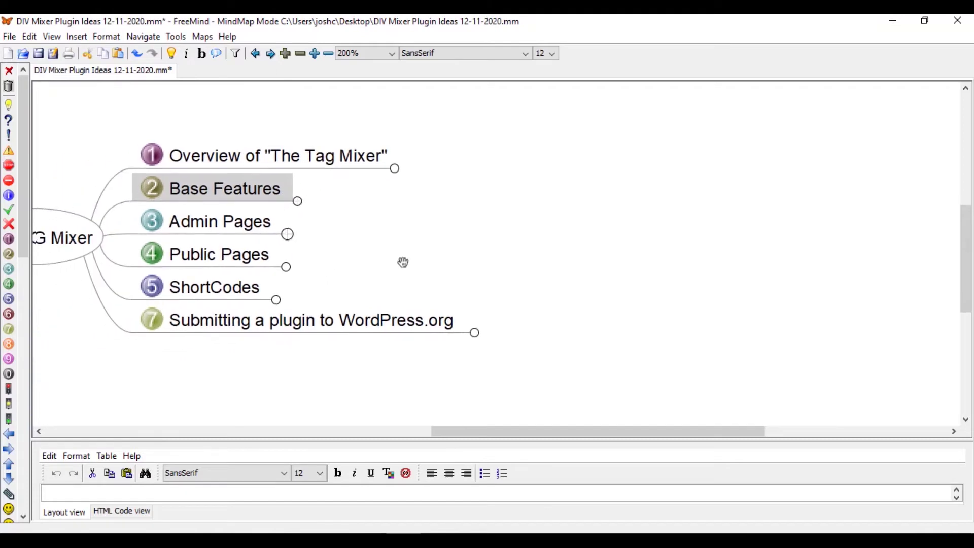
# - Expand Admin Pages and its Basic Settings Page, review the three settings items, and collapse Basic Settings Page
pyautogui.click(297, 233)
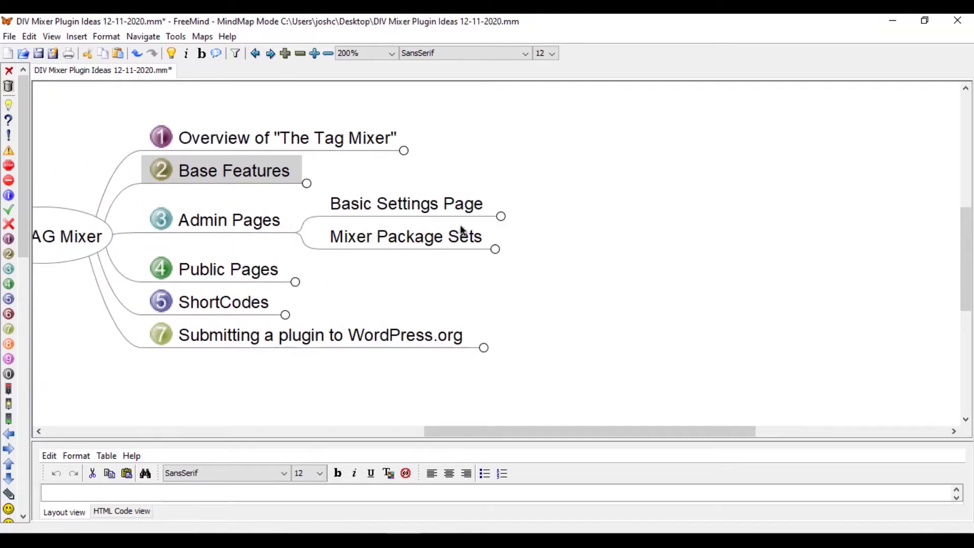
pyautogui.click(502, 219)
pyautogui.moveTo(596, 278); pyautogui.dragTo(421, 304)
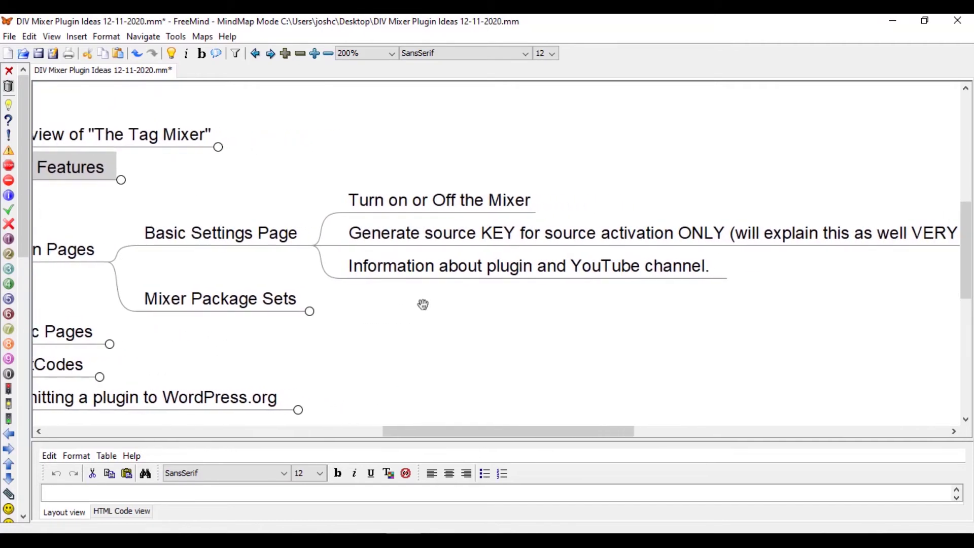
pyautogui.click(477, 203)
pyautogui.click(471, 241)
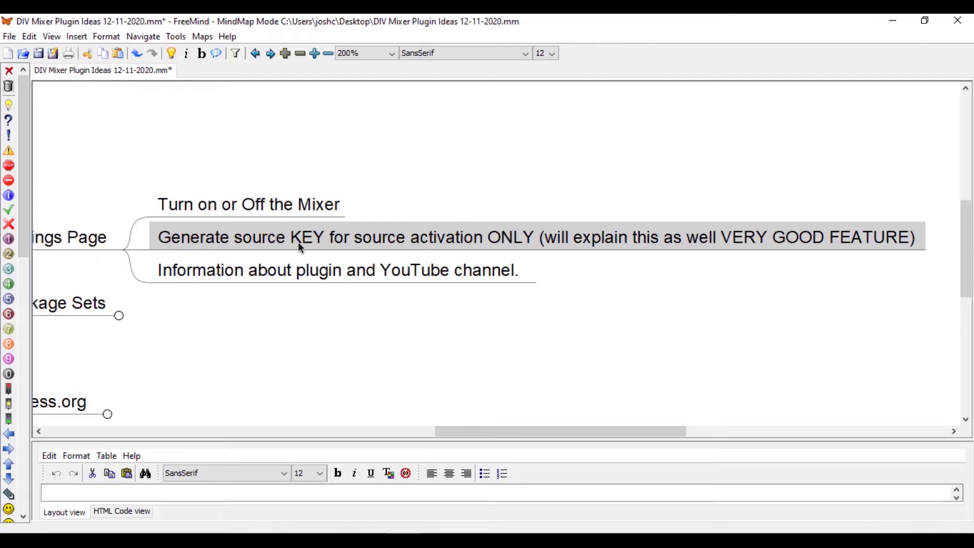
pyautogui.click(367, 274)
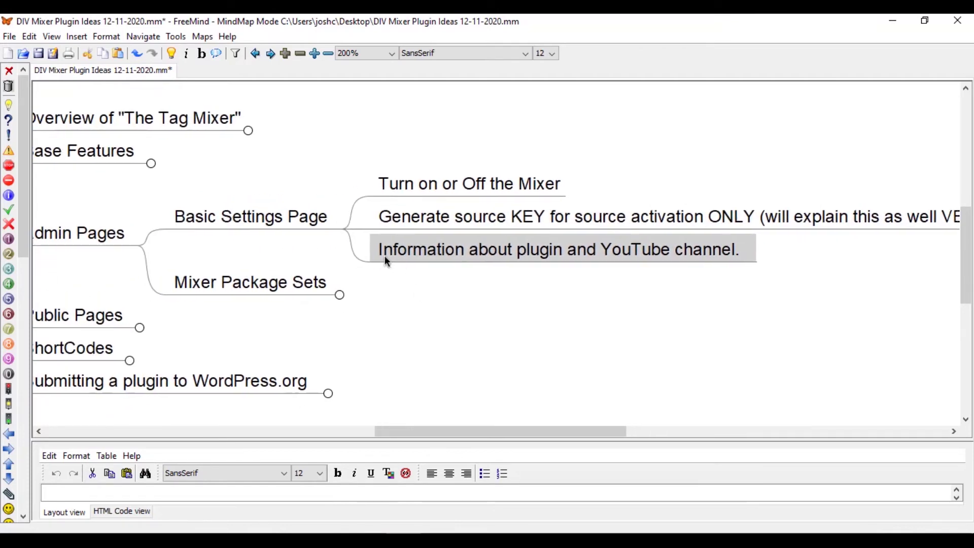
pyautogui.click(342, 228)
# - Expand Mixer Package Sets, review its two items, and collapse it together with the Admin Pages branch
pyautogui.click(340, 265)
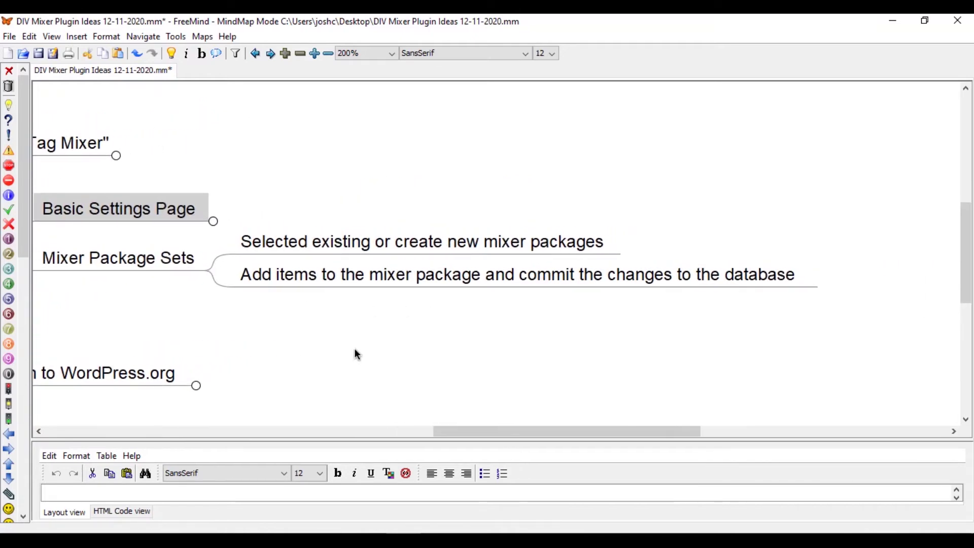
pyautogui.click(587, 251)
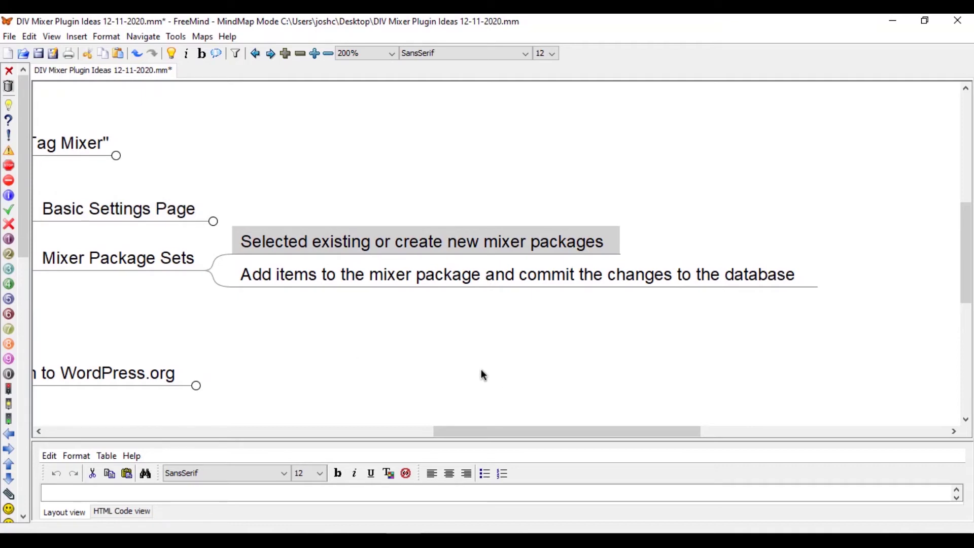
pyautogui.click(447, 279)
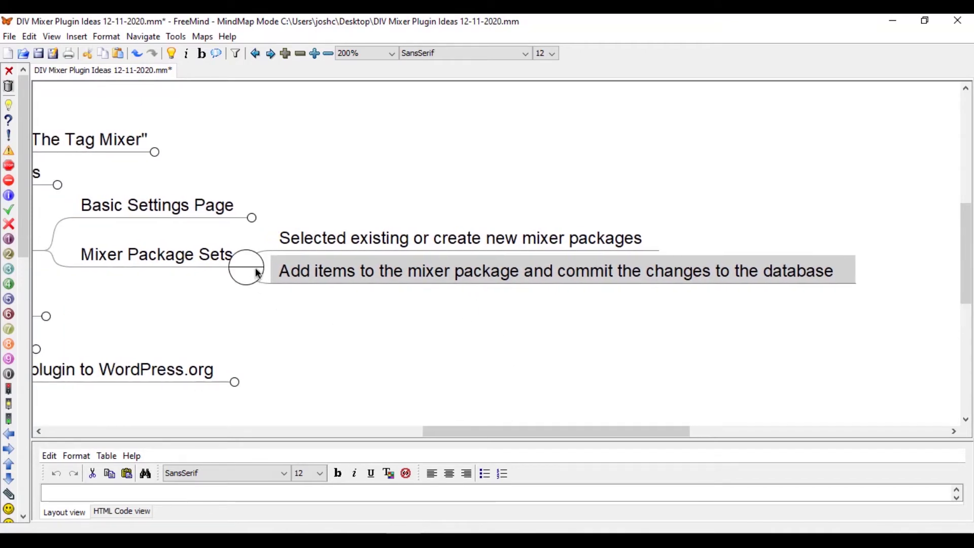
pyautogui.click(246, 267)
pyautogui.click(327, 235)
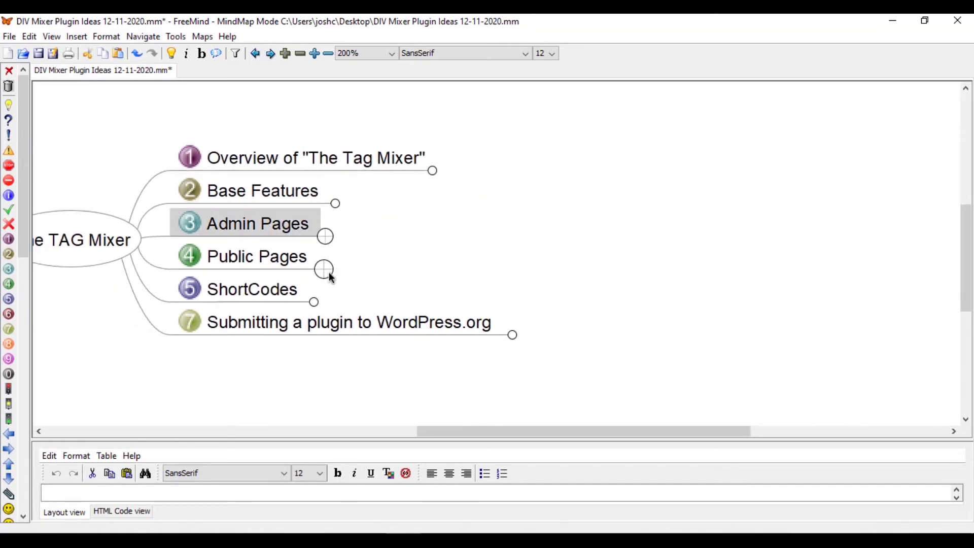
# - Check the Public Pages branch briefly, then expand ShortCodes to read its note about hooking into the WordPress footer
pyautogui.click(324, 269)
pyautogui.click(322, 278)
pyautogui.click(314, 299)
pyautogui.moveTo(611, 374); pyautogui.dragTo(358, 364)
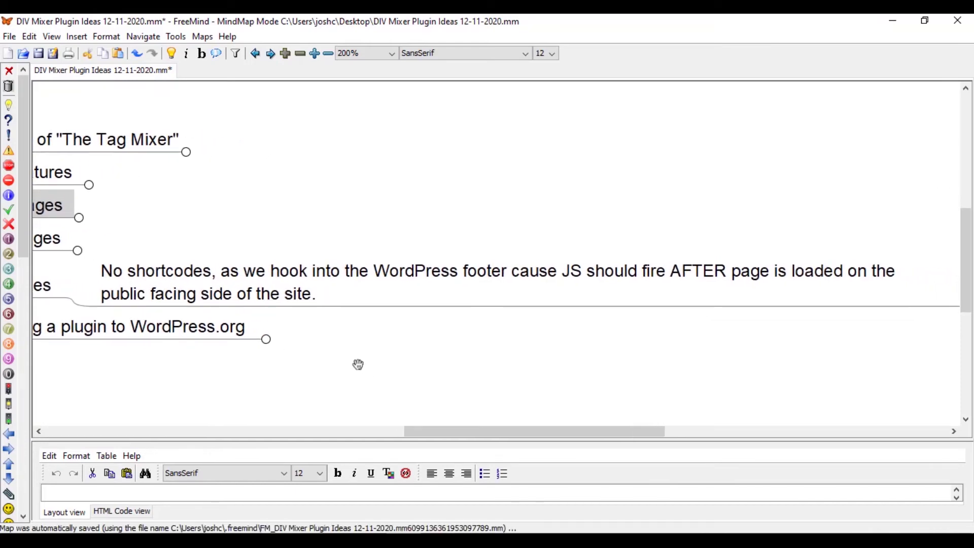
pyautogui.click(651, 278)
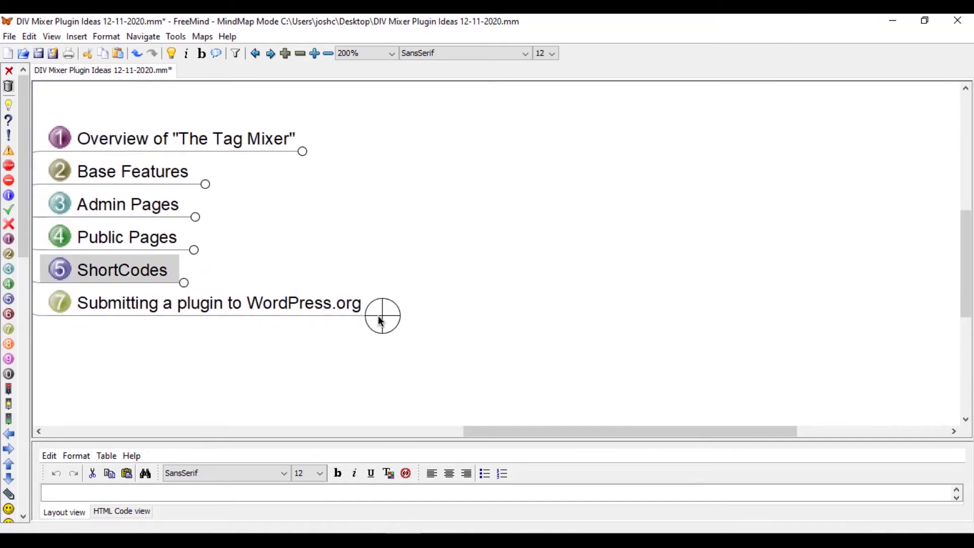
# - Expand "Submitting a plugin to WordPress.org", review its four items, then collapse the branch and save the mind map
pyautogui.click(380, 316)
pyautogui.moveTo(496, 376); pyautogui.dragTo(390, 380)
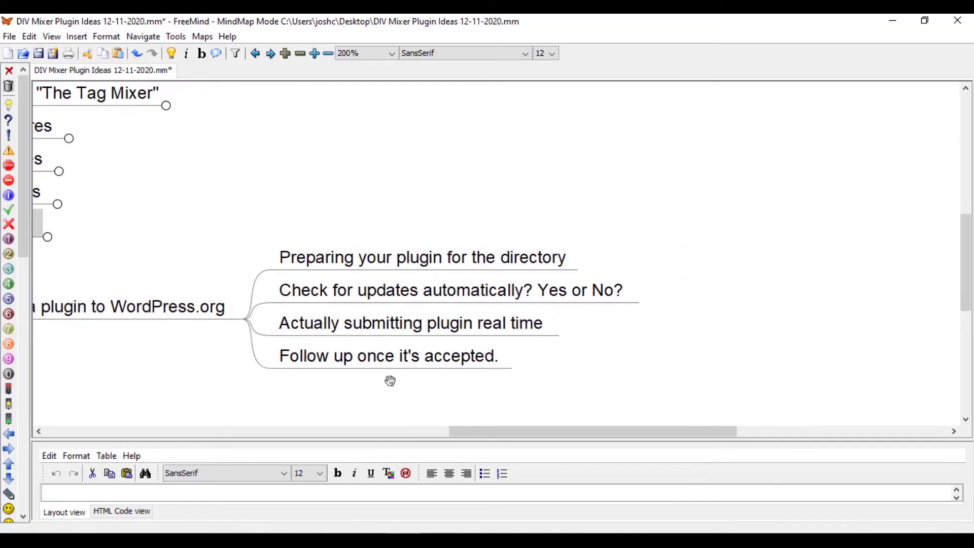
pyautogui.click(553, 292)
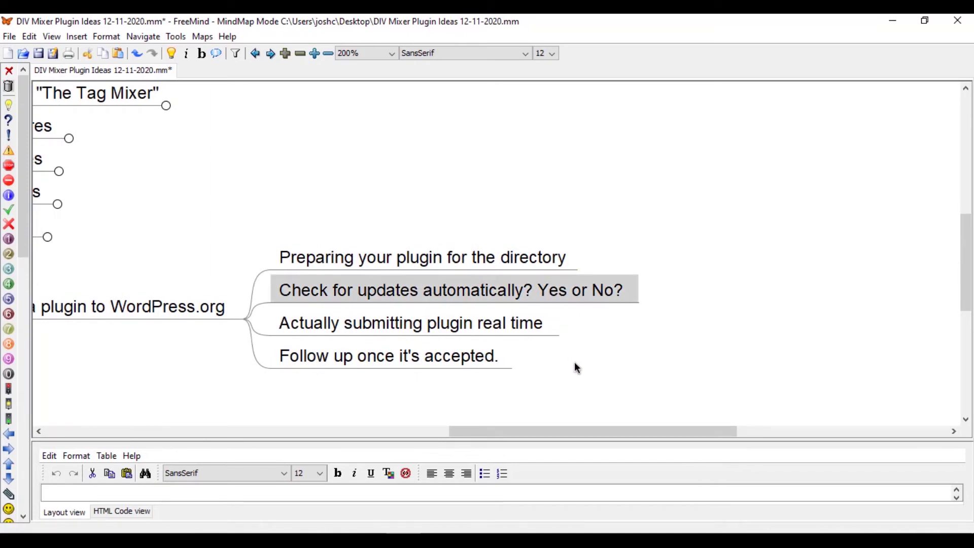
pyautogui.click(512, 324)
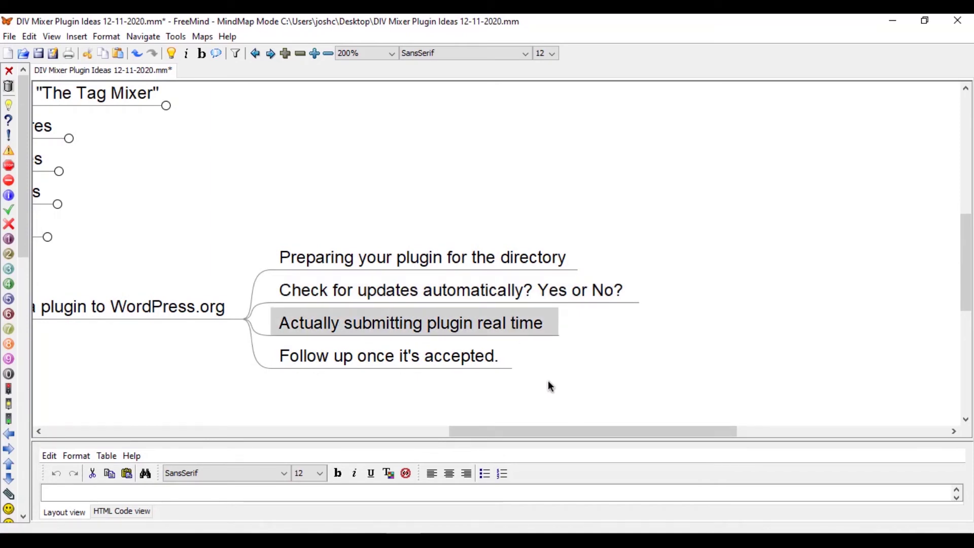
pyautogui.click(446, 357)
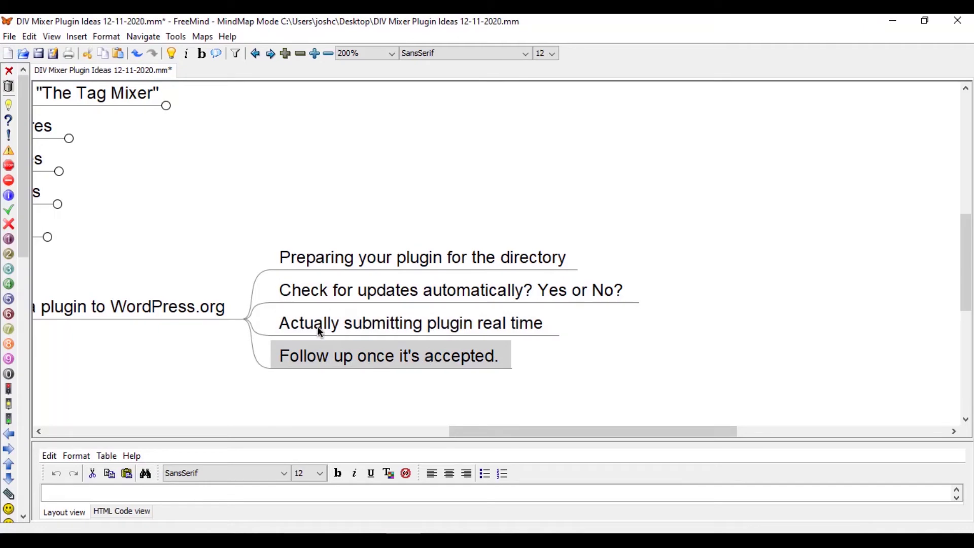
pyautogui.click(246, 319)
pyautogui.press('Escape')
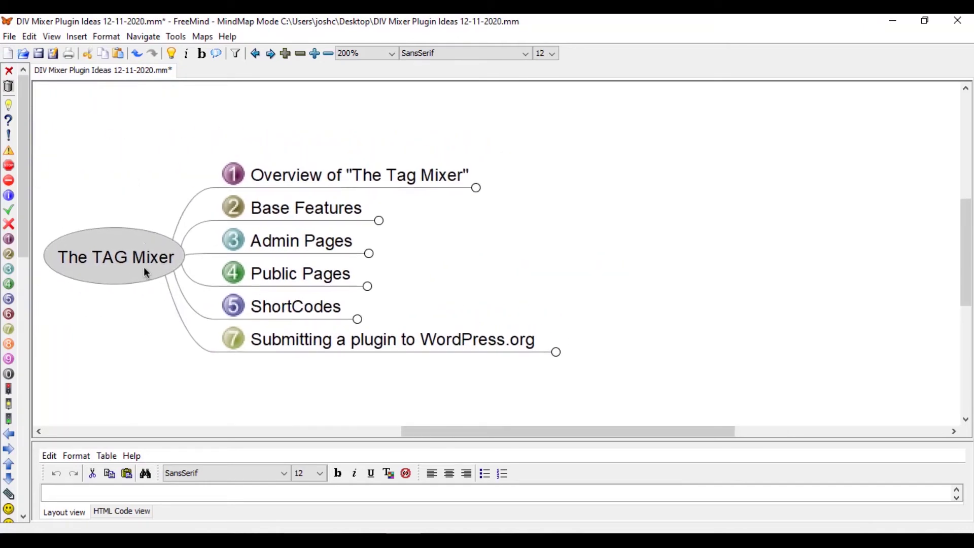
pyautogui.click(39, 54)
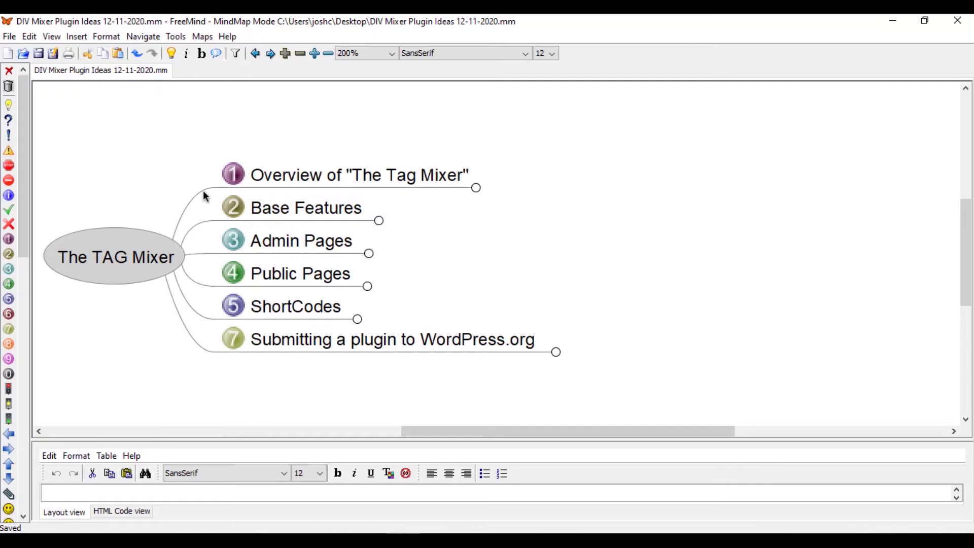
pyautogui.hscroll(-3, 181, 348)
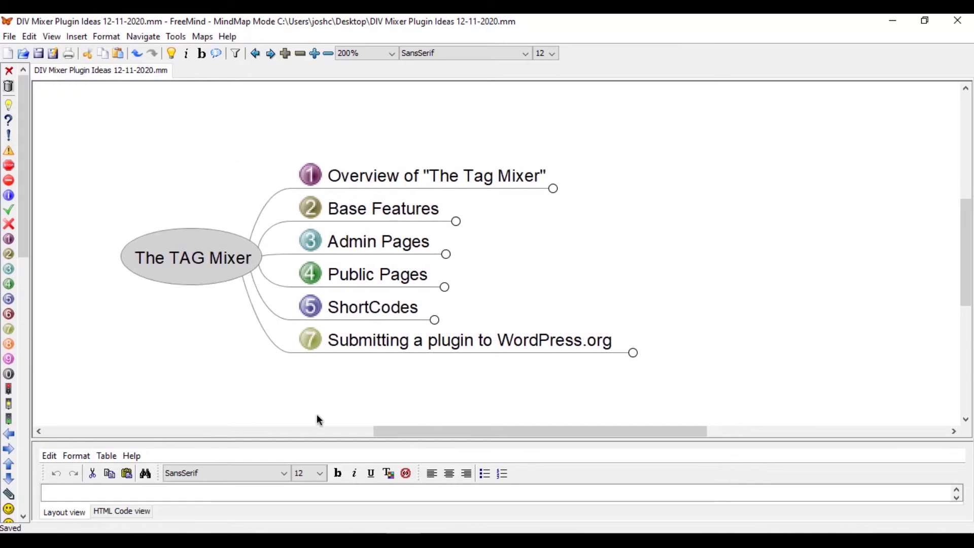